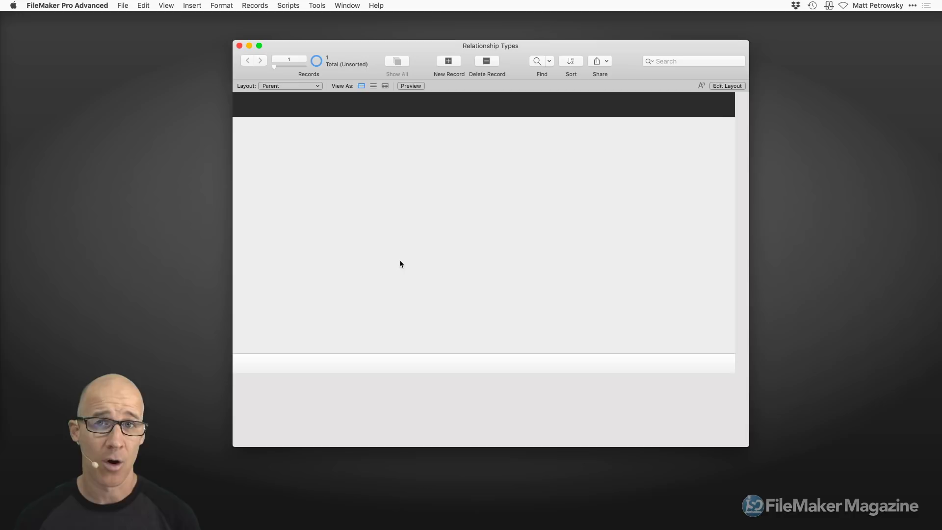
Open Manage Database on the Relationships graph showing the unconnected Parent and Child tables.
{"action": "key", "text": "super+shift+d"}
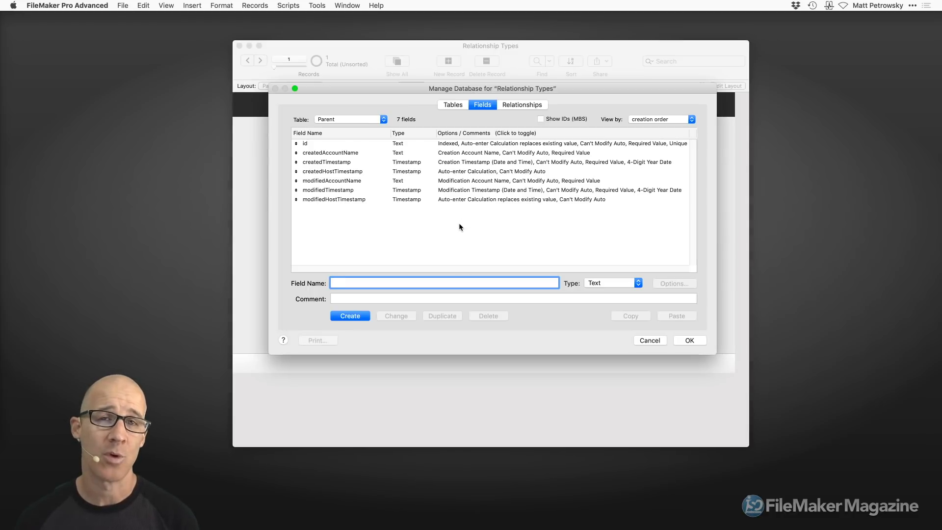
{"action": "left_click", "coordinate": [525, 108]}
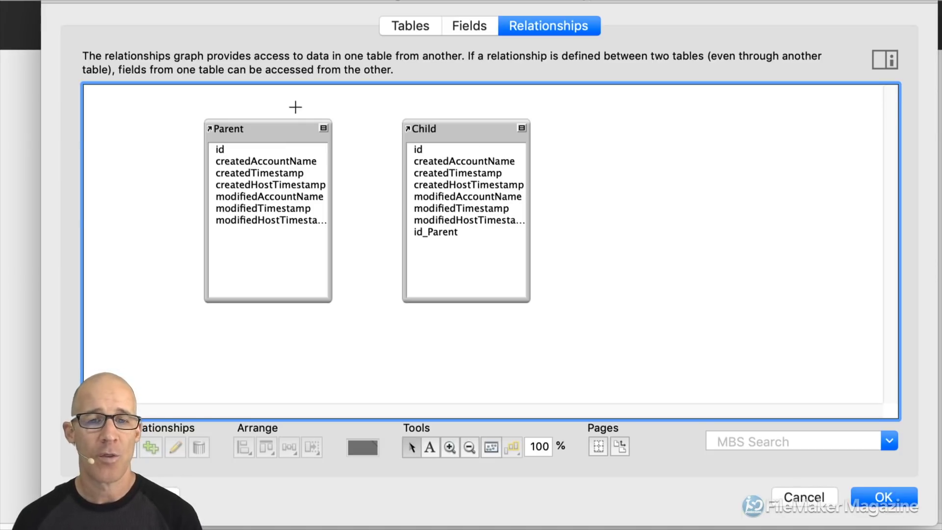
{"action": "left_click_drag", "start_coordinate": [295, 107], "coordinate": [561, 261]}
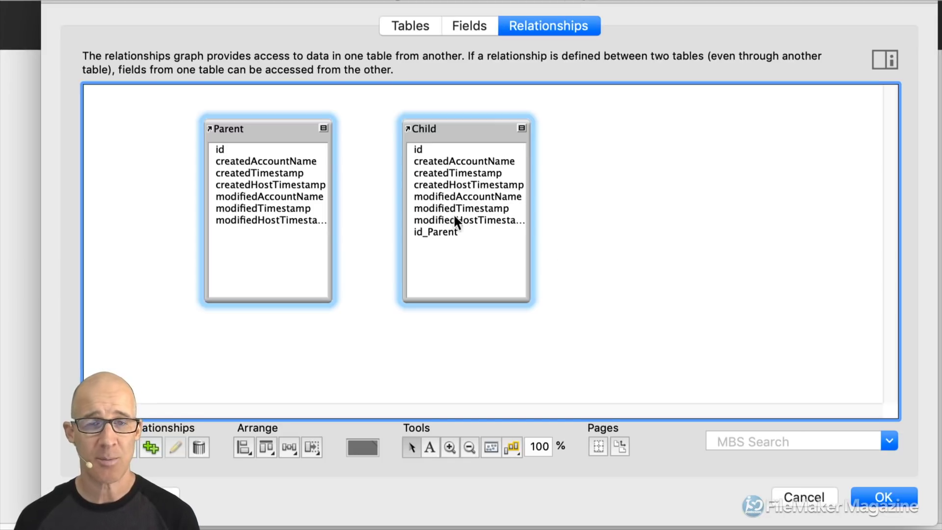
{"action": "left_click", "coordinate": [377, 168]}
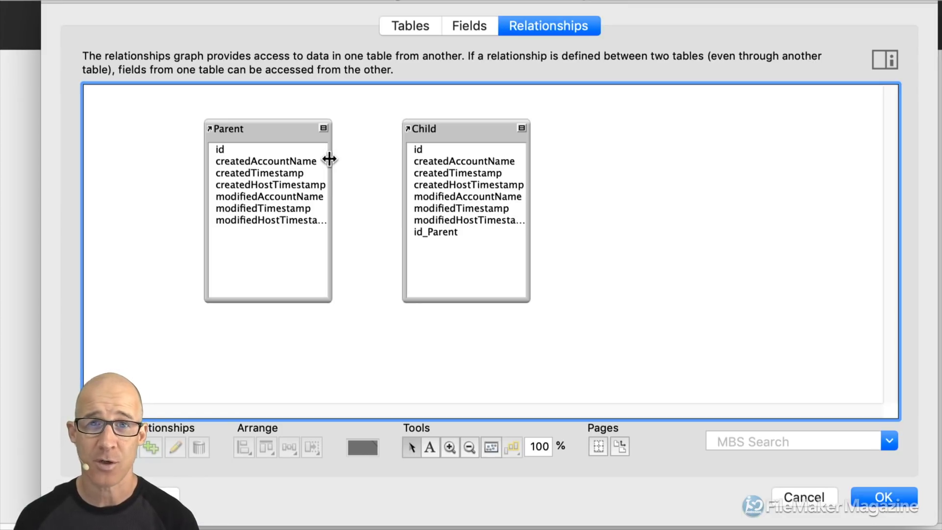
{"action": "left_click", "coordinate": [420, 24]}
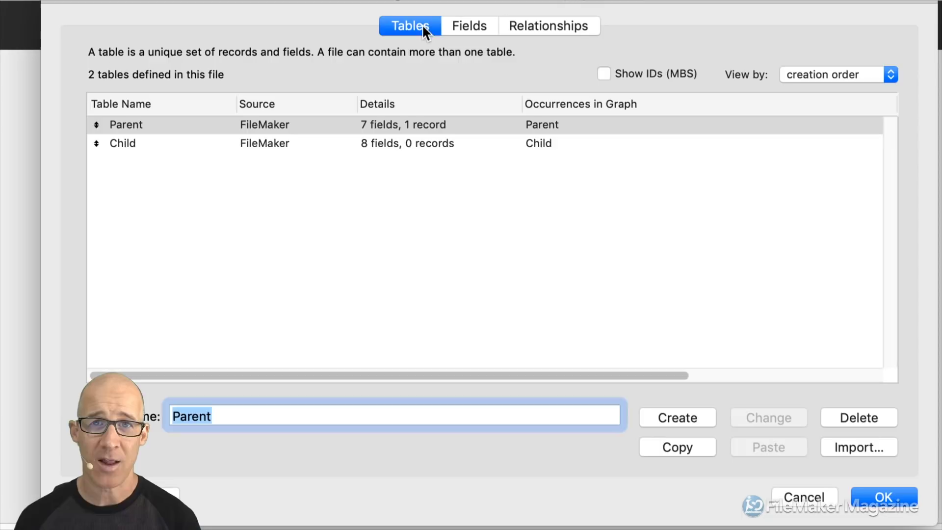
{"action": "left_click", "coordinate": [277, 124]}
{"action": "left_click", "coordinate": [284, 143]}
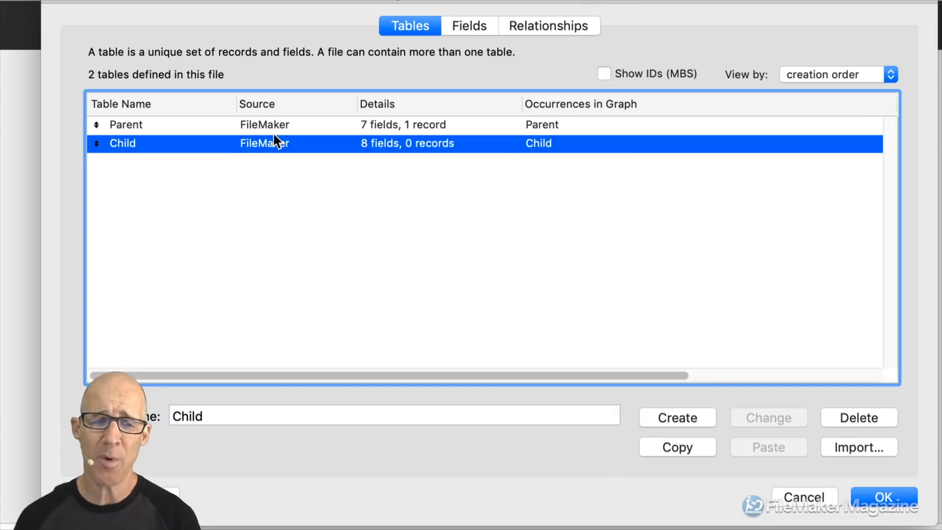
{"action": "left_click", "coordinate": [265, 125]}
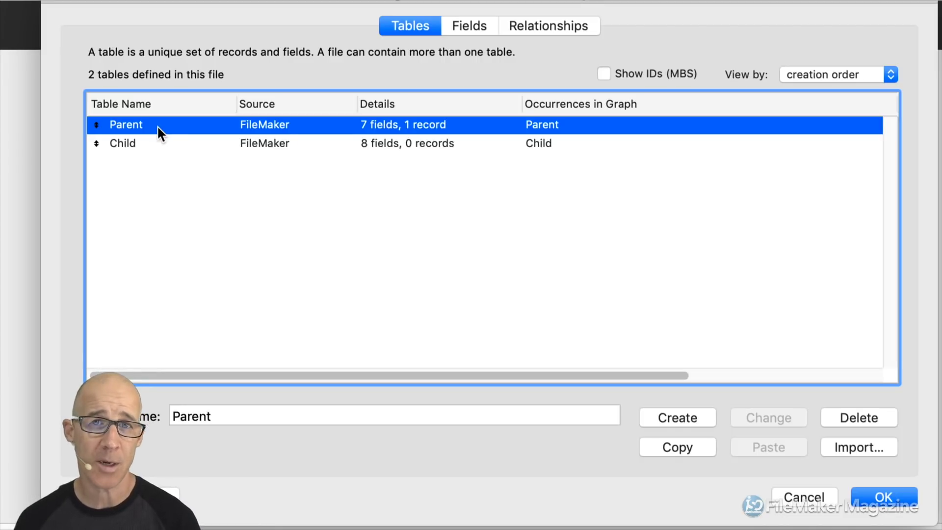
Move the Parent and Child tables further right, then pick Parent's id and Child's id_Parent.
{"action": "left_click", "coordinate": [560, 29]}
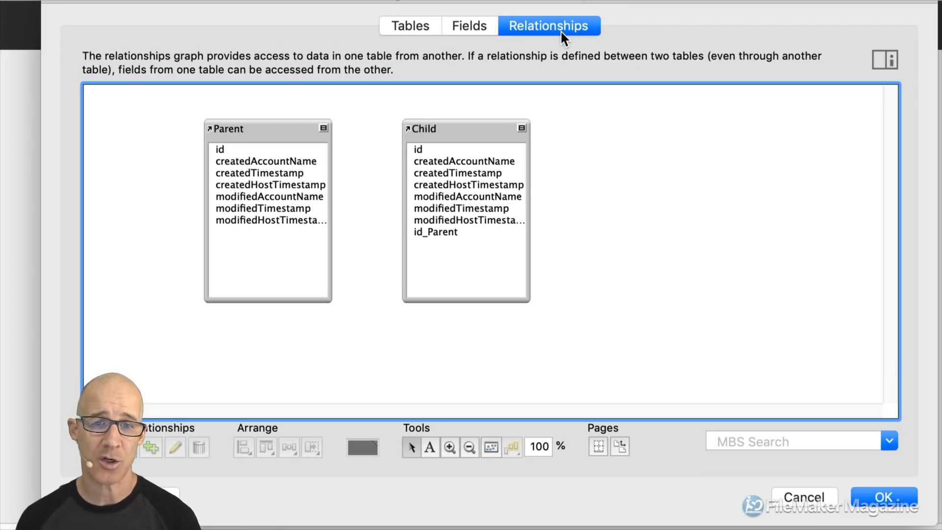
{"action": "left_click_drag", "start_coordinate": [306, 112], "coordinate": [522, 133]}
{"action": "left_click", "coordinate": [461, 207]}
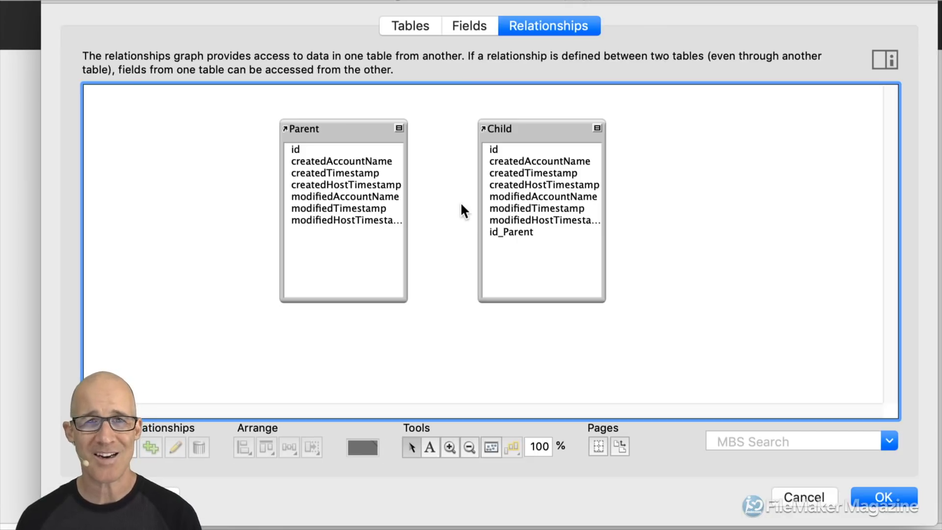
{"action": "left_click", "coordinate": [369, 149]}
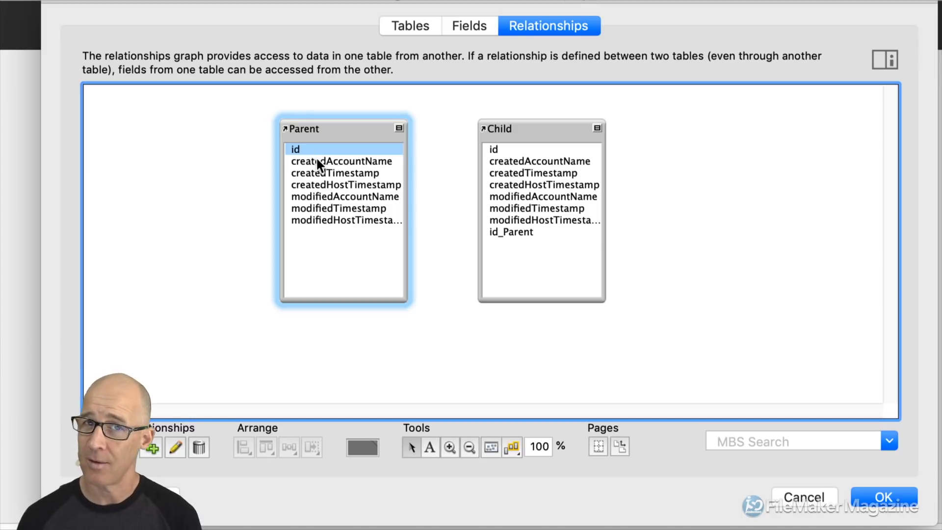
{"action": "left_click", "coordinate": [499, 229]}
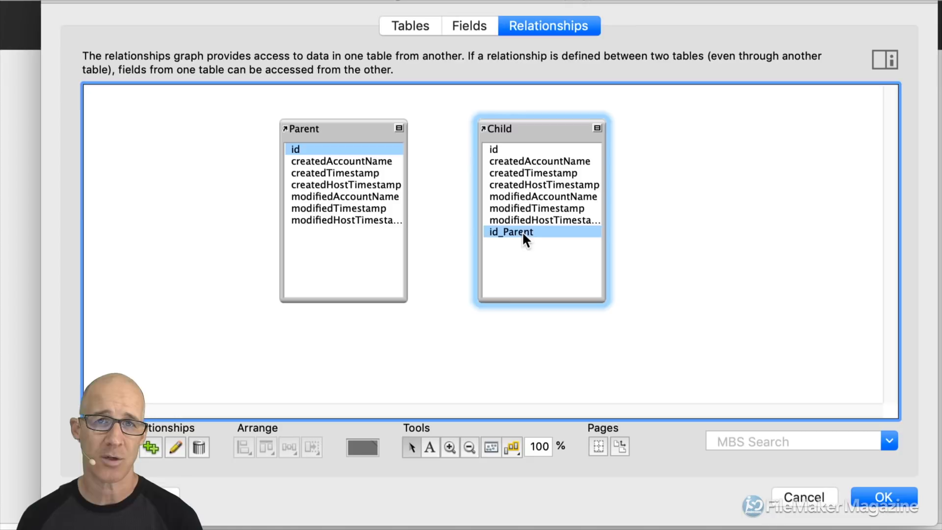
Link Parent::id to Child::id_Parent with an equals relationship.
{"action": "left_click_drag", "start_coordinate": [380, 147], "coordinate": [475, 235]}
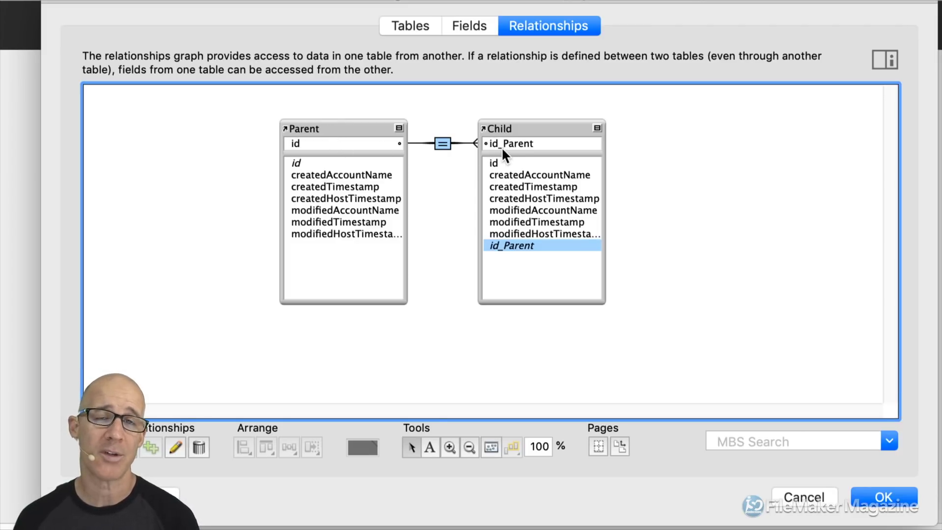
Open the Parent–Child relationship in Edit Relationship and list its comparison operators.
{"action": "double_click", "coordinate": [442, 143]}
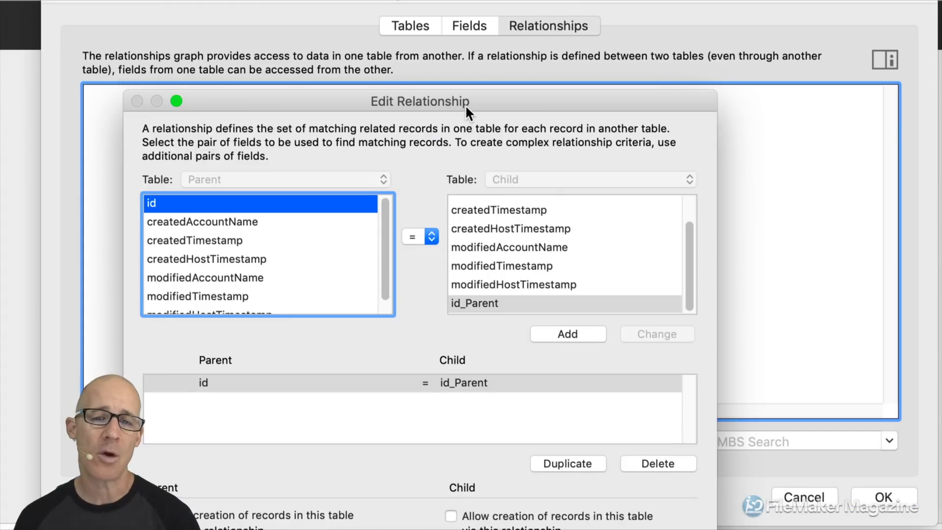
{"action": "left_click_drag", "start_coordinate": [465, 105], "coordinate": [533, 19]}
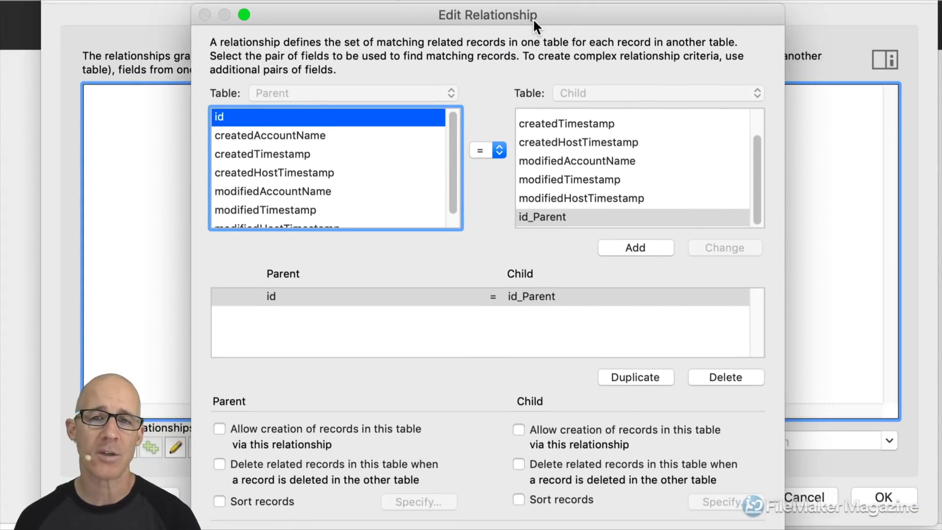
{"action": "left_click", "coordinate": [499, 150]}
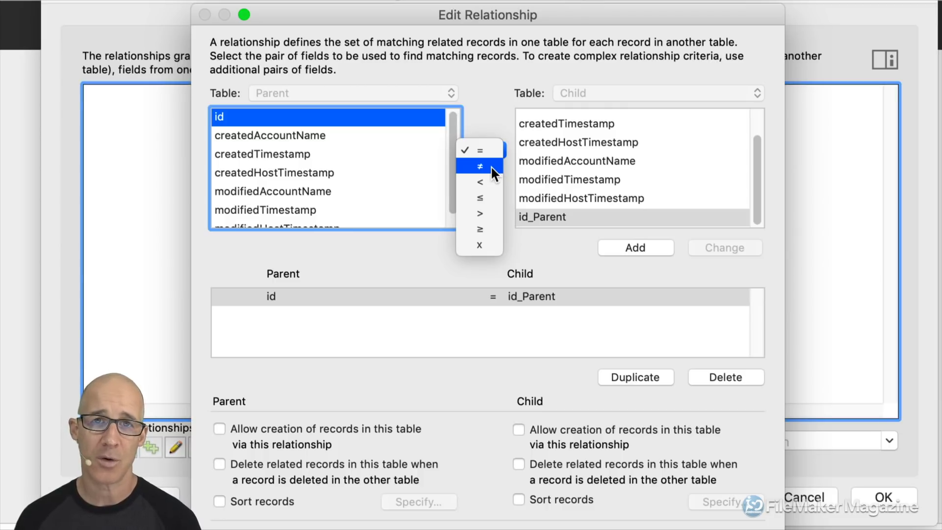
Try ≠ as the id/id_Parent operator, revert to =, then settle on ≠.
{"action": "key", "text": "Escape"}
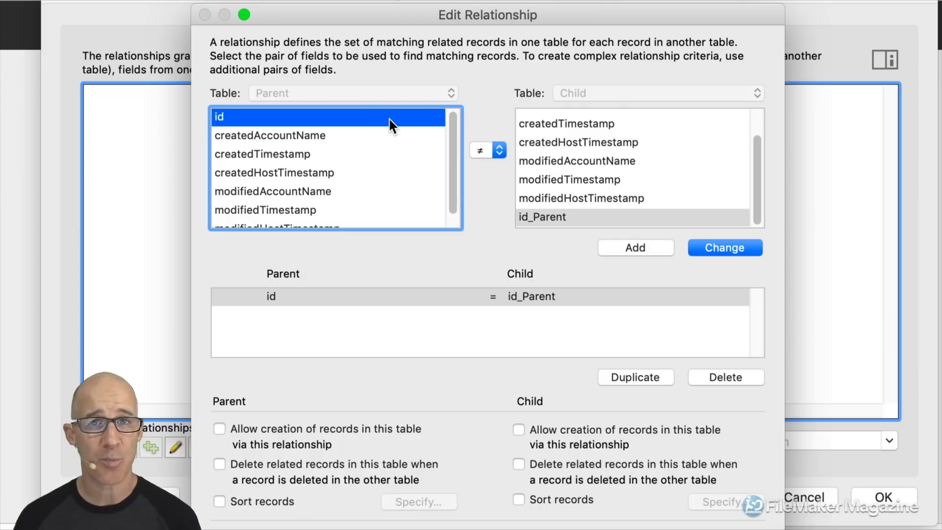
{"action": "left_click", "coordinate": [496, 150]}
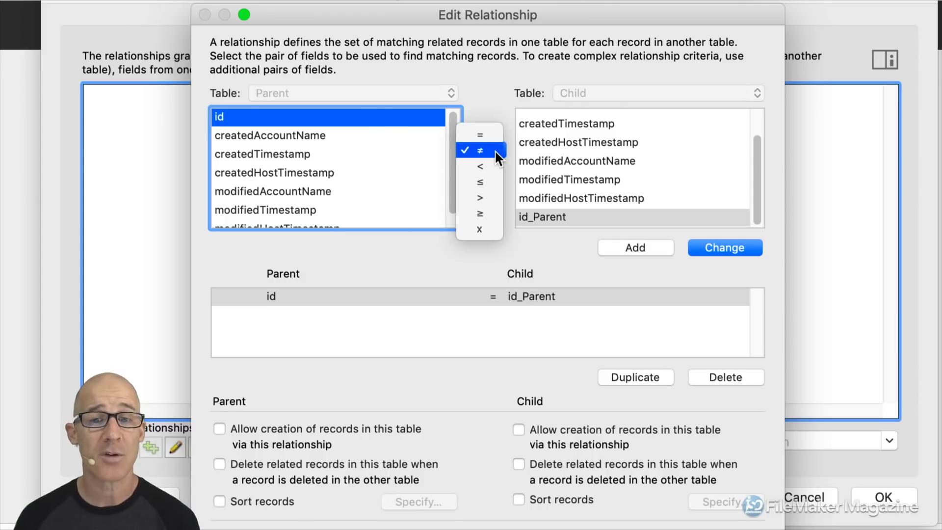
{"action": "left_click", "coordinate": [494, 136]}
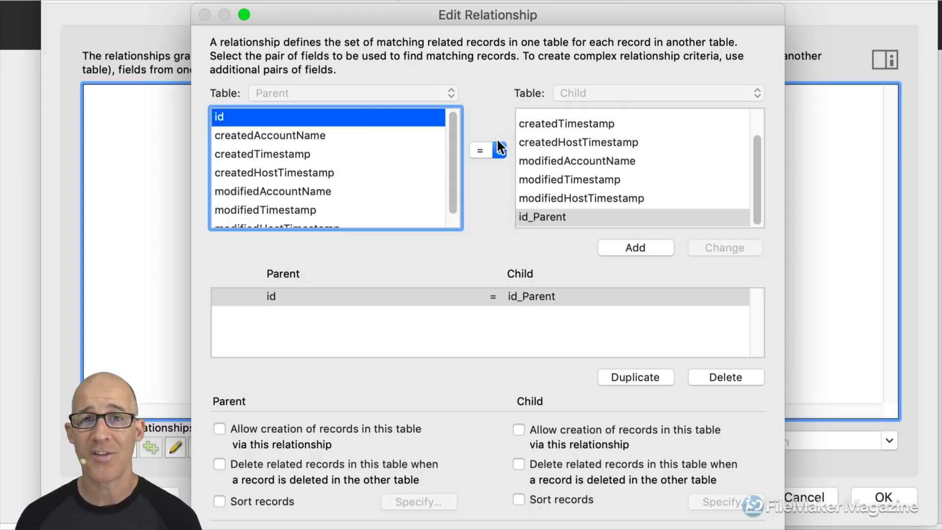
{"action": "left_click", "coordinate": [497, 147]}
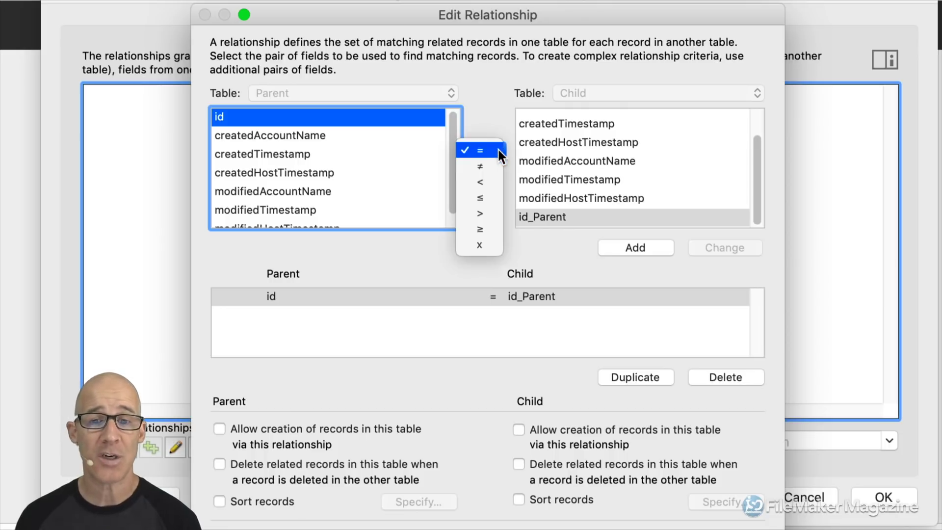
{"action": "left_click", "coordinate": [495, 160]}
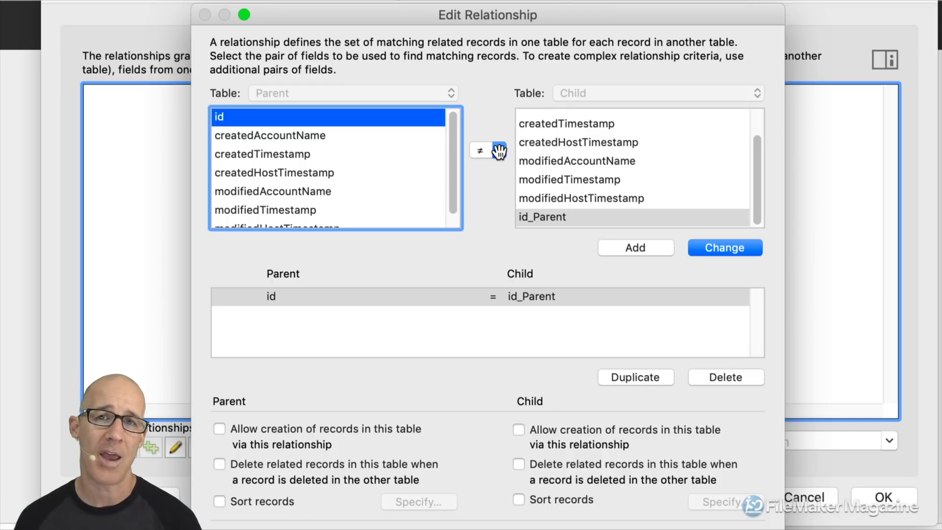
Show the full operator list (=, ≠, <, ≤, >, ≥, x) to review the join types.
{"action": "left_click", "coordinate": [499, 151]}
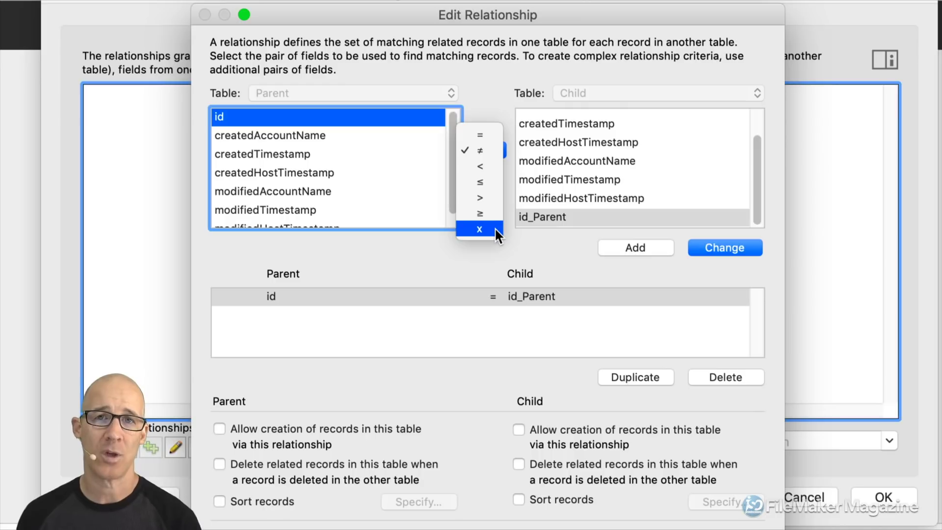
{"action": "left_click", "coordinate": [488, 133]}
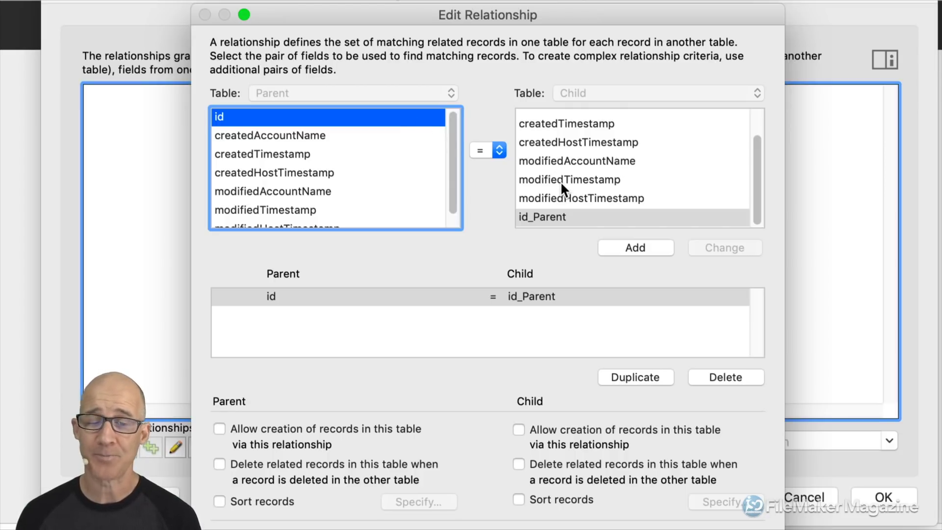
{"action": "left_click", "coordinate": [497, 151]}
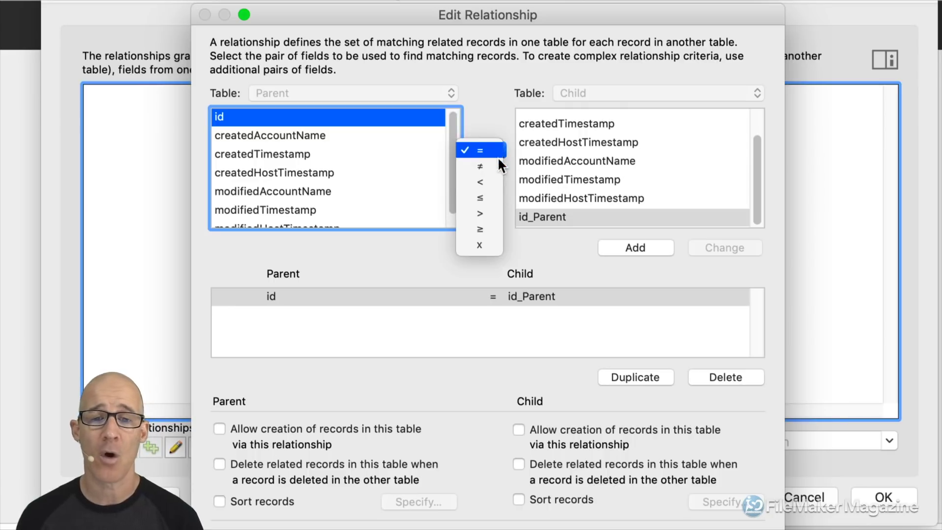
{"action": "left_click", "coordinate": [488, 240]}
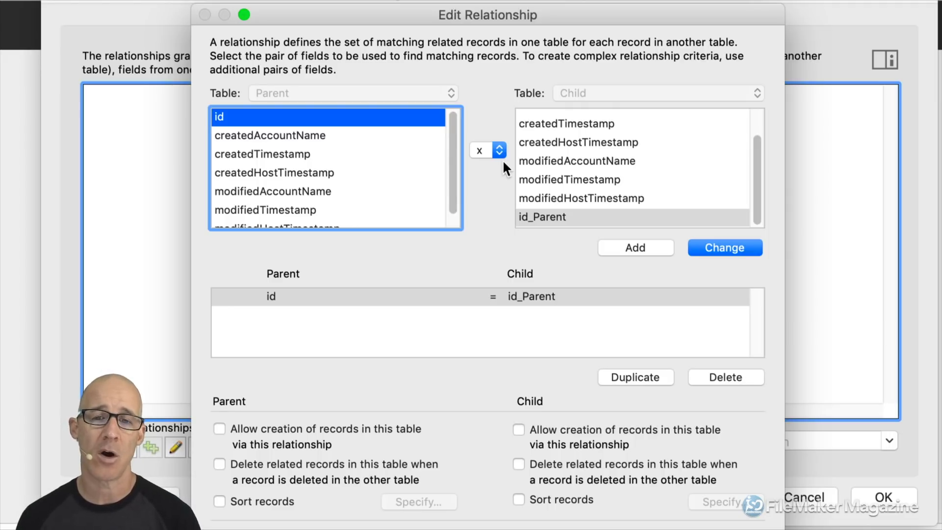
{"action": "left_click", "coordinate": [496, 147]}
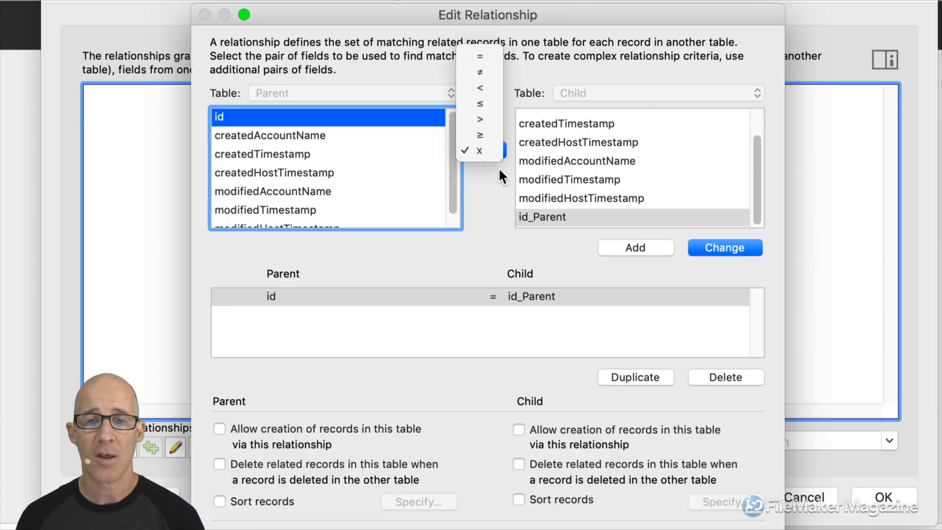
{"action": "left_click", "coordinate": [498, 167]}
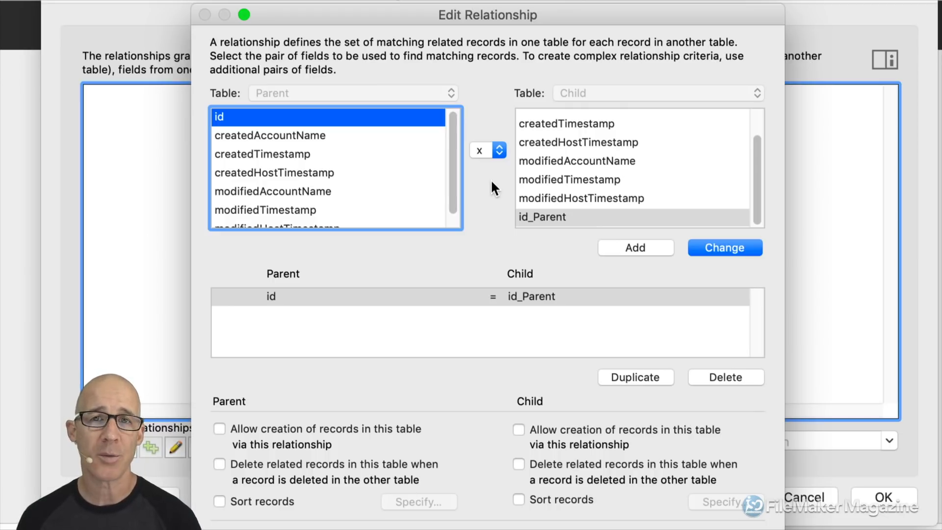
{"action": "left_click", "coordinate": [499, 300]}
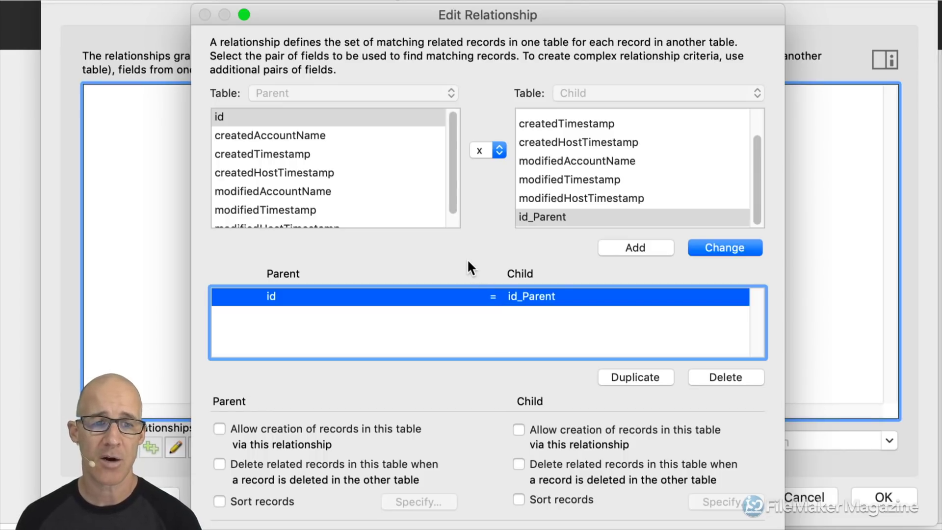
Replace id = id_Parent with the criterion createdTimestamp > createdTimestamp.
{"action": "left_click", "coordinate": [363, 157]}
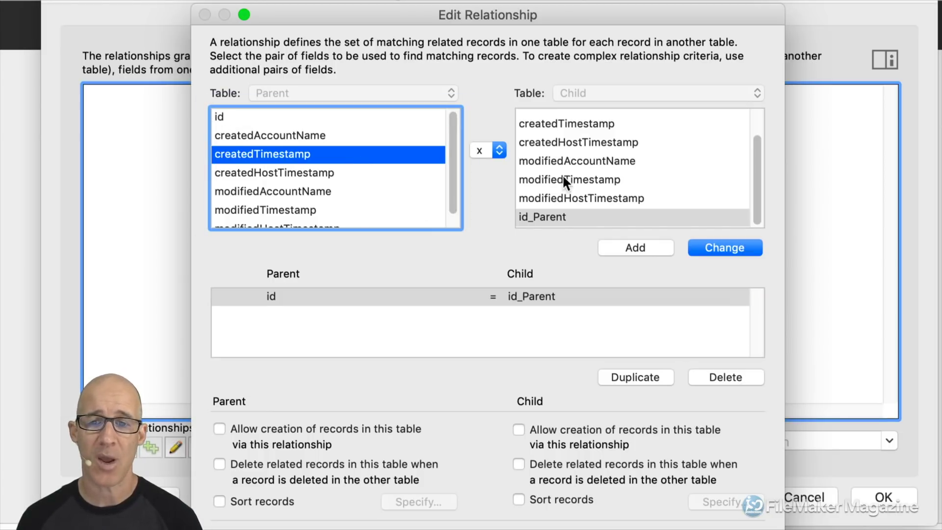
{"action": "left_click", "coordinate": [498, 149]}
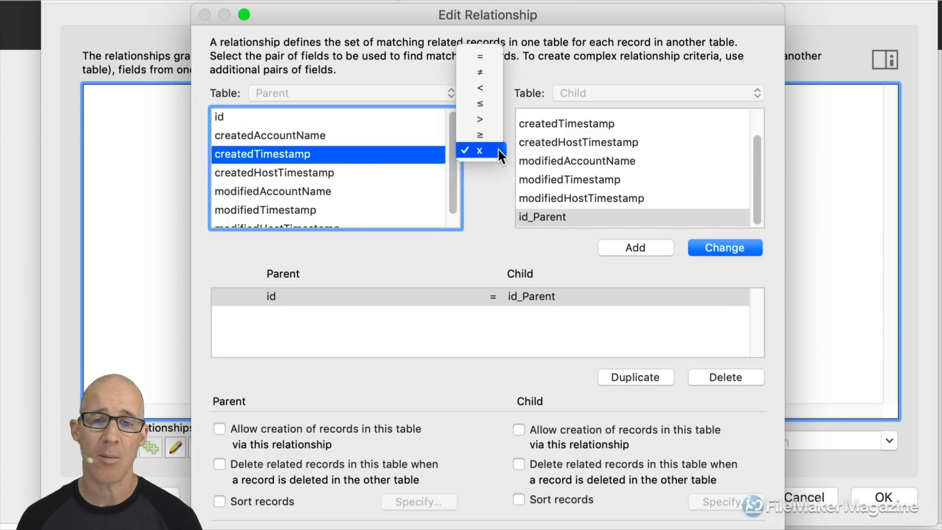
{"action": "left_click", "coordinate": [490, 120]}
{"action": "left_click", "coordinate": [575, 124]}
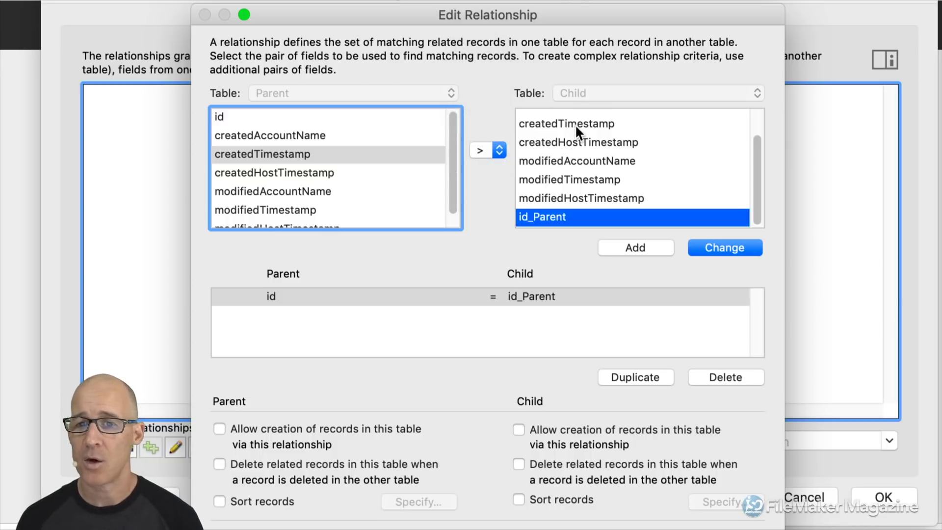
{"action": "left_click", "coordinate": [728, 247]}
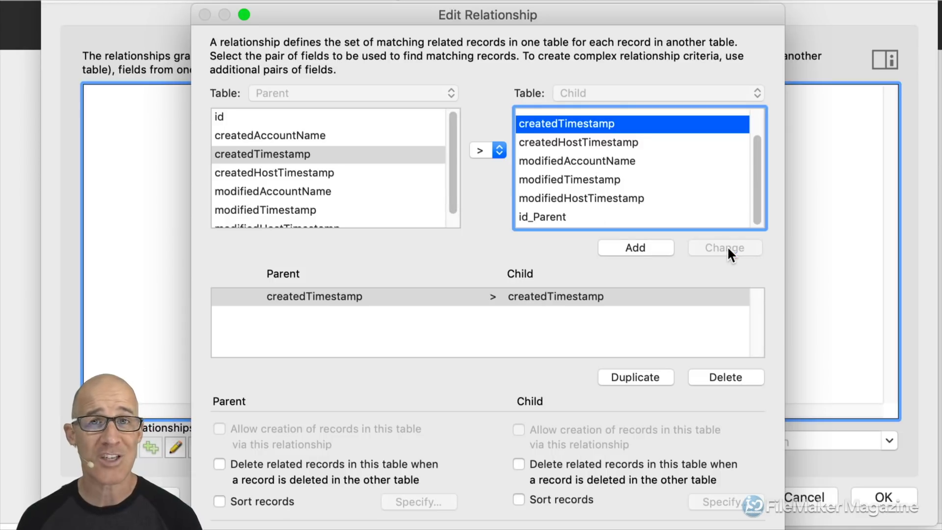
Add a second AND criterion, createdTimestamp ≤ createdTimestamp.
{"action": "left_click", "coordinate": [634, 247]}
{"action": "left_click", "coordinate": [516, 296]}
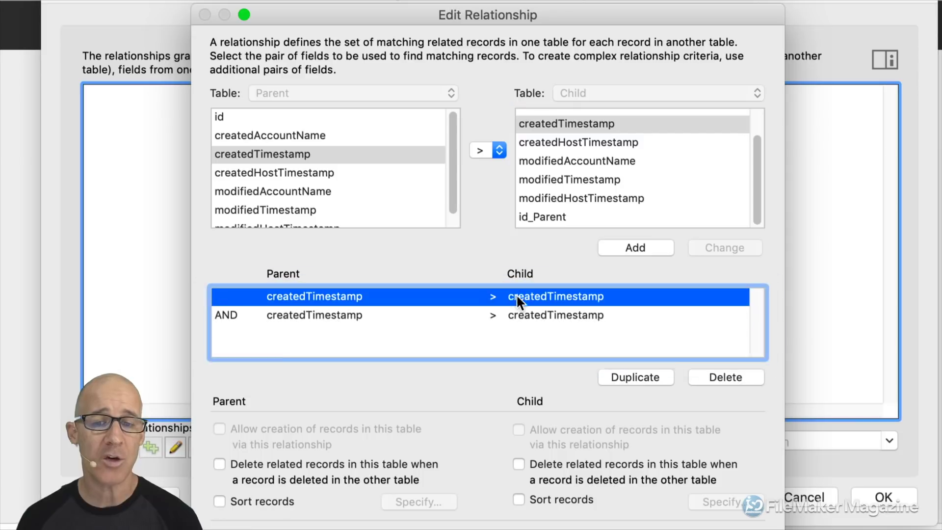
{"action": "left_click", "coordinate": [523, 314]}
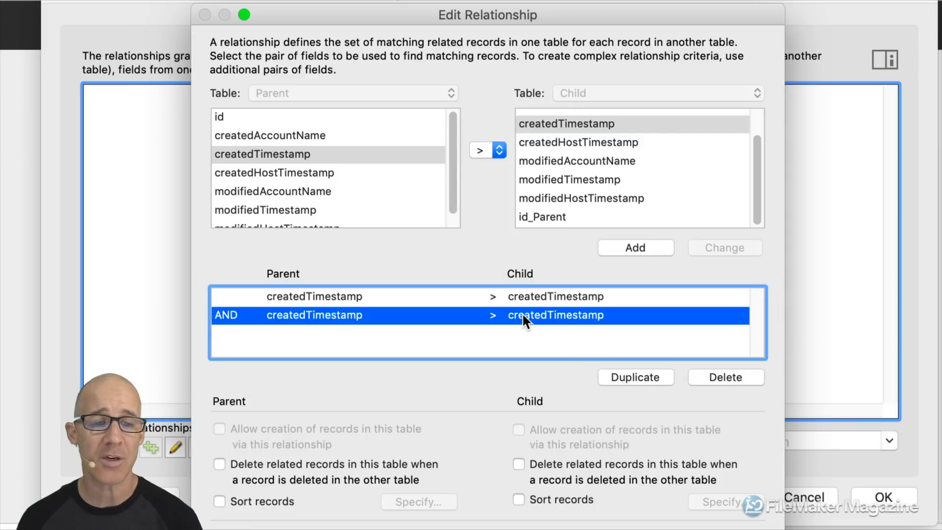
{"action": "left_click", "coordinate": [495, 150]}
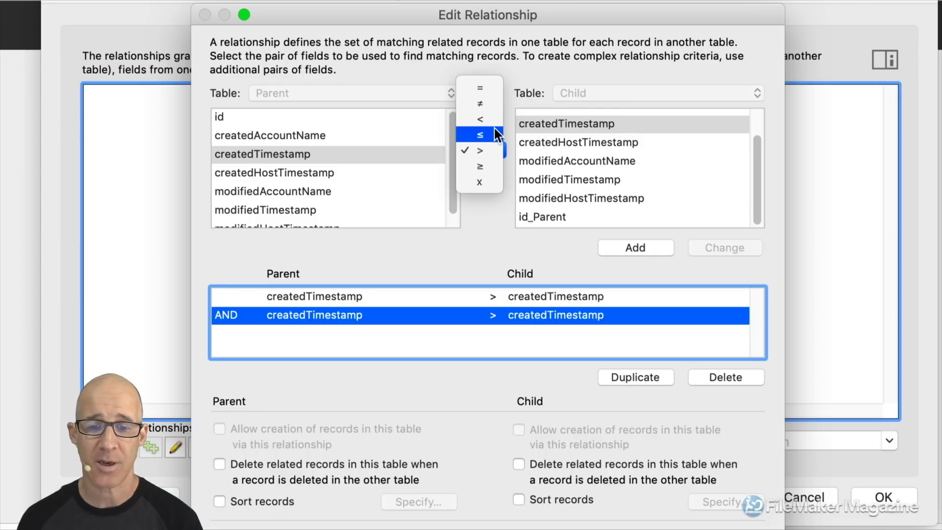
{"action": "left_click", "coordinate": [496, 134]}
{"action": "left_click", "coordinate": [738, 252]}
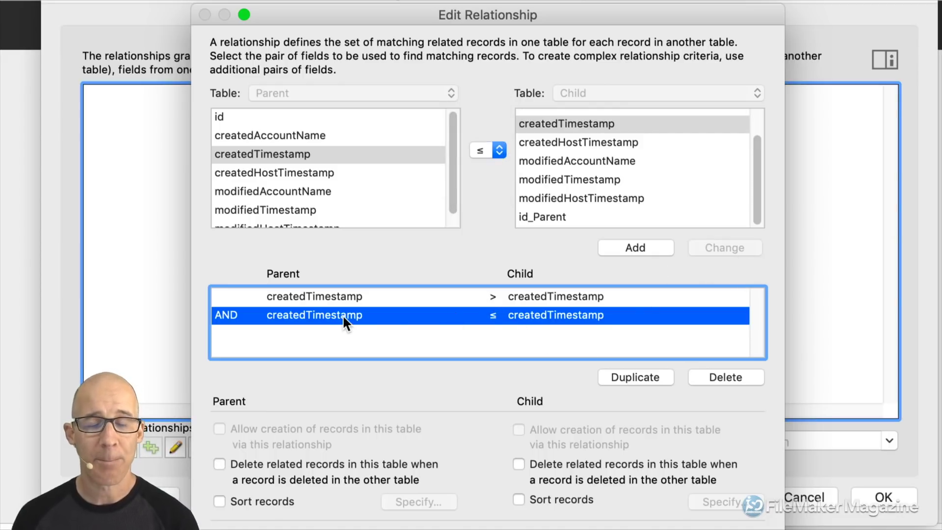
{"action": "left_click", "coordinate": [491, 295]}
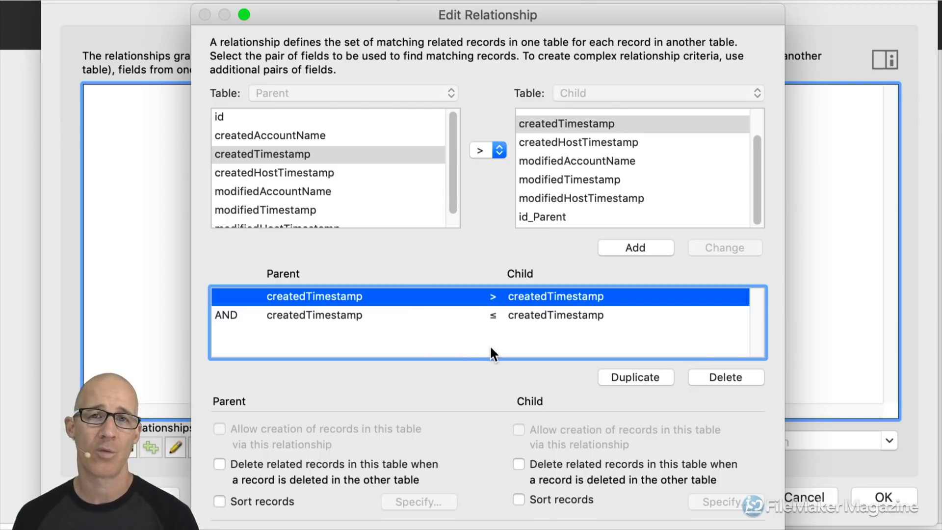
{"action": "left_click", "coordinate": [501, 154]}
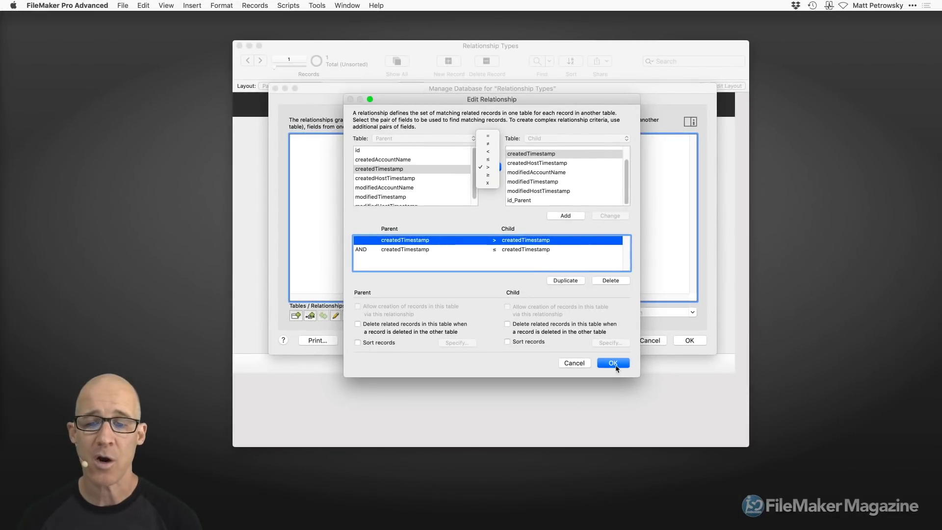
Save the two-condition createdTimestamp relationship and close Manage Database.
{"action": "left_click", "coordinate": [617, 368]}
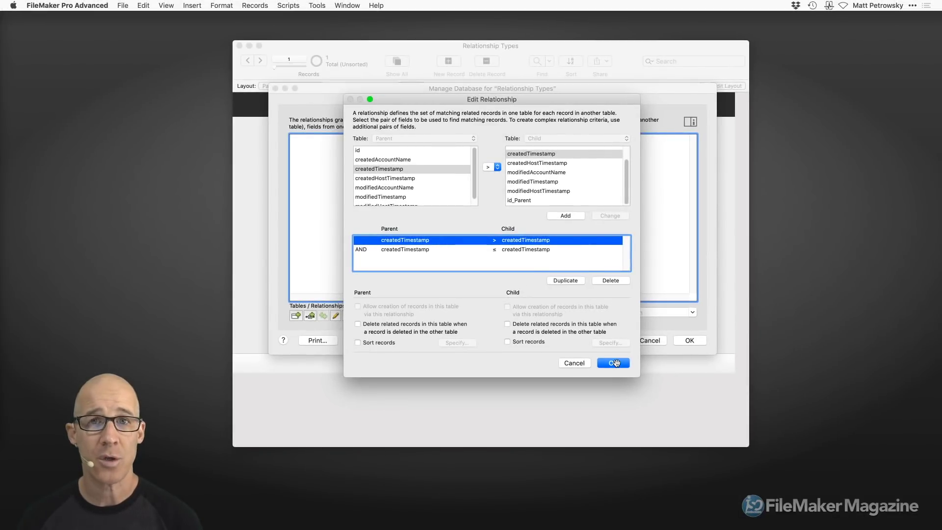
{"action": "left_click", "coordinate": [617, 364]}
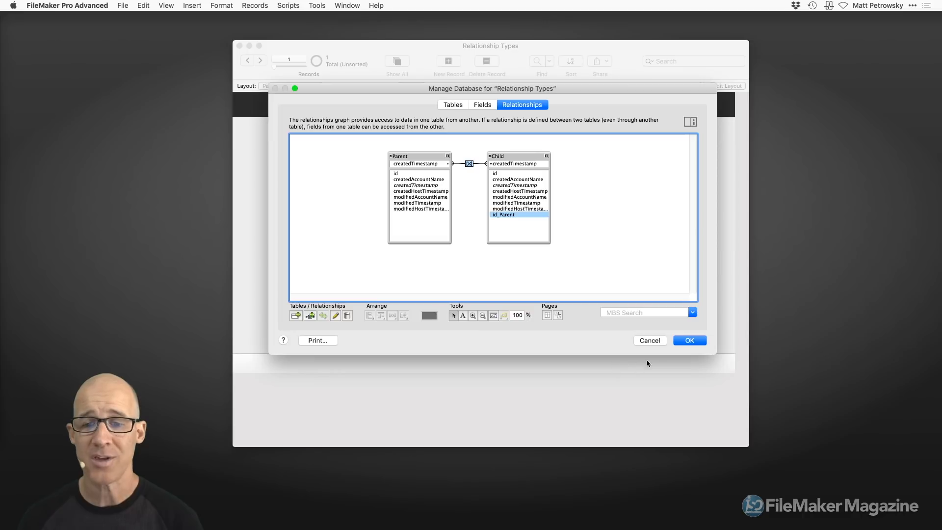
{"action": "left_click", "coordinate": [683, 341]}
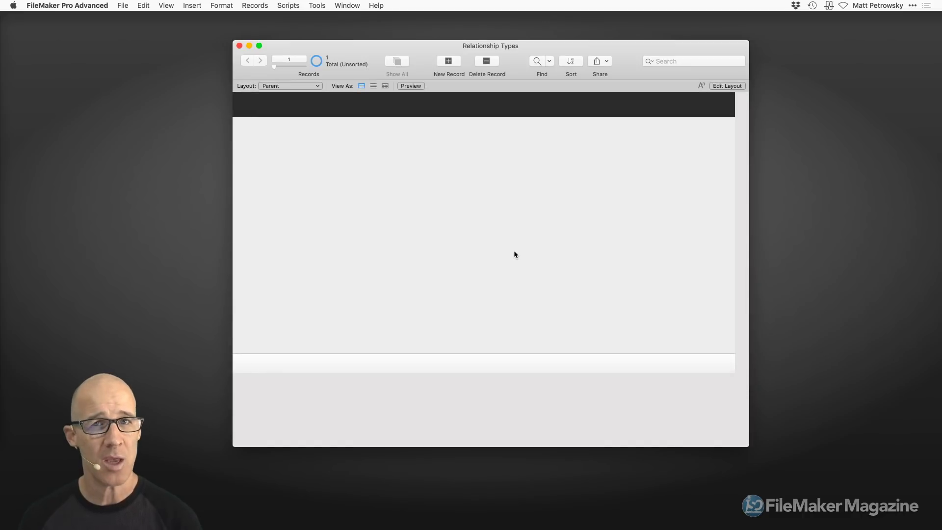